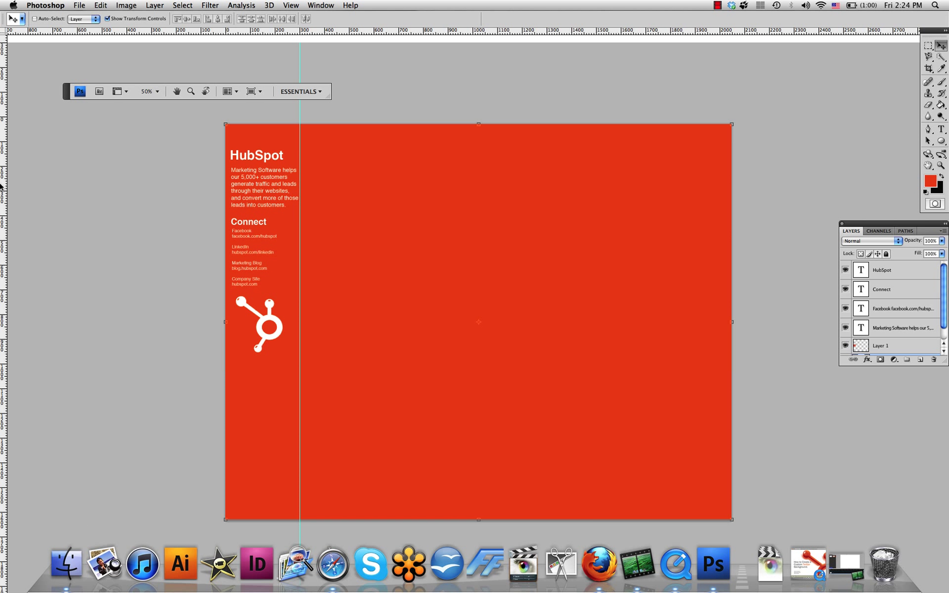
# Create a new Custom-preset blank document, 2048 × 1600 px at 72 ppi
pyautogui.click(80, 5)
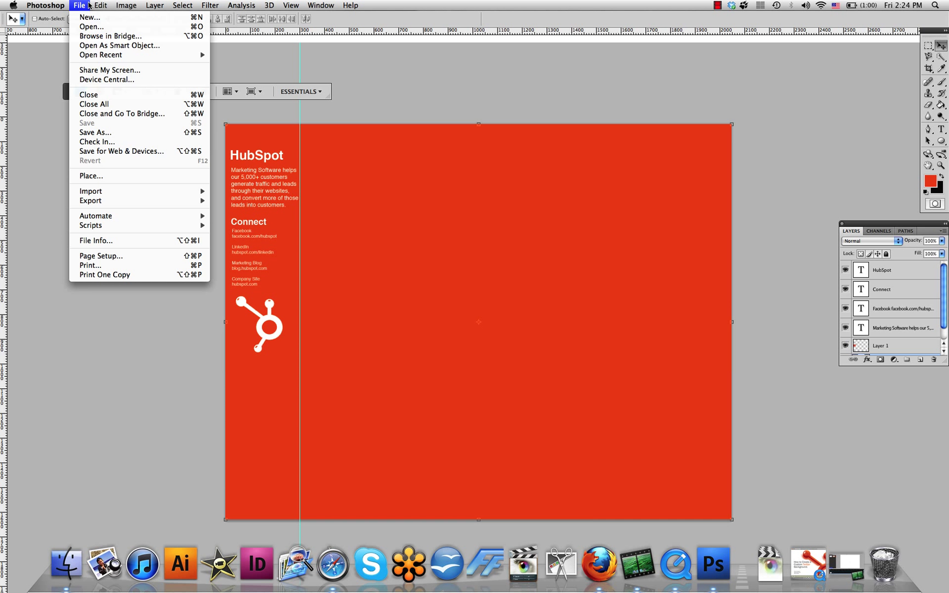
pyautogui.click(86, 21)
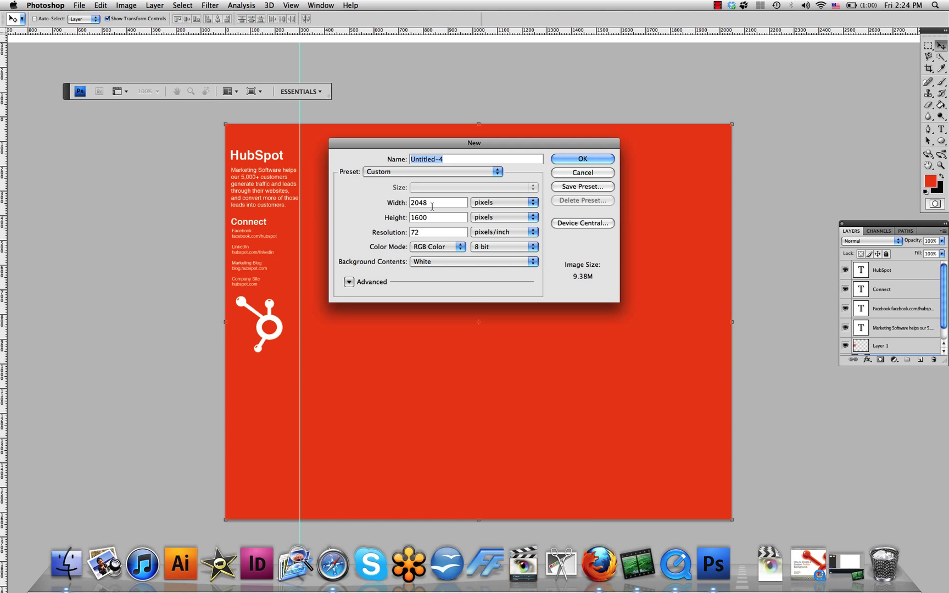
pyautogui.moveTo(434, 203); pyautogui.dragTo(403, 207)
pyautogui.press('Tab')
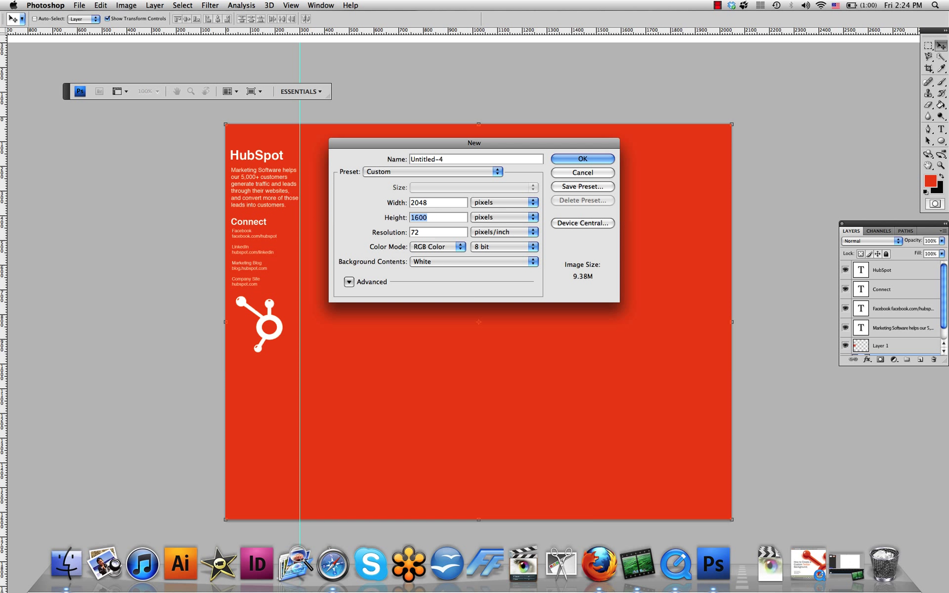
pyautogui.click(427, 233)
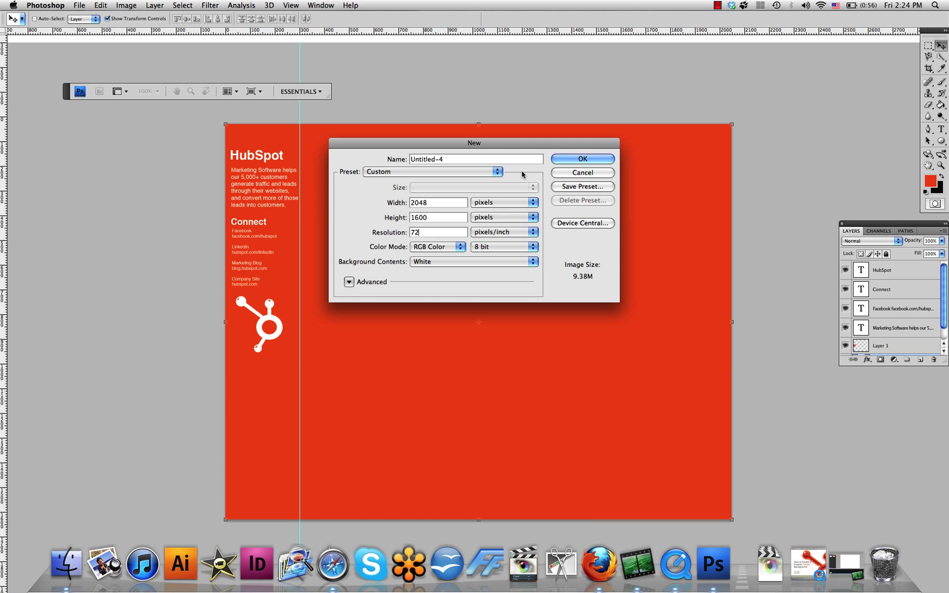
pyautogui.click(454, 173)
pyautogui.click(454, 173)
pyautogui.click(567, 159)
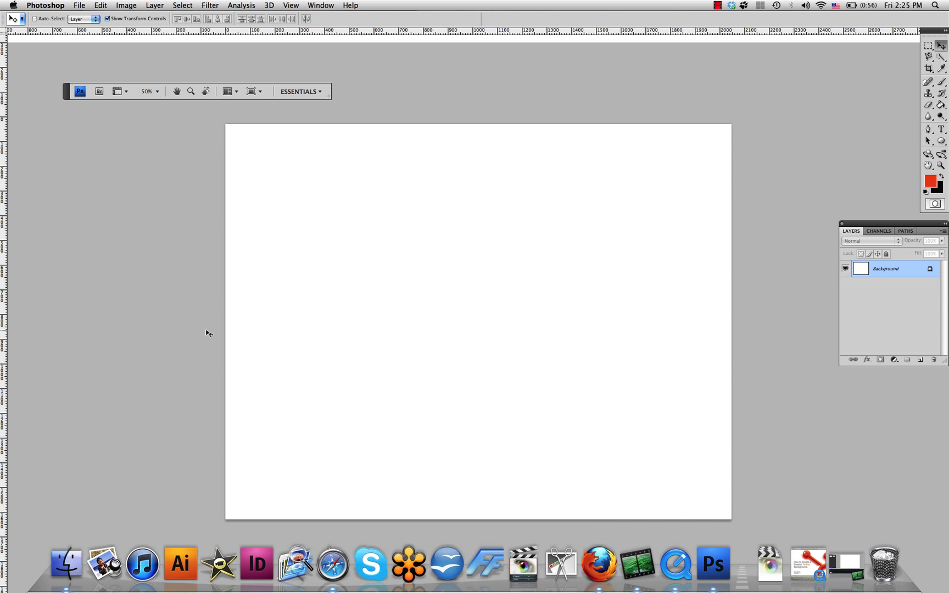
# Check the Twitter page, then add a vertical guide about 300 px from the left edge
pyautogui.click(327, 579)
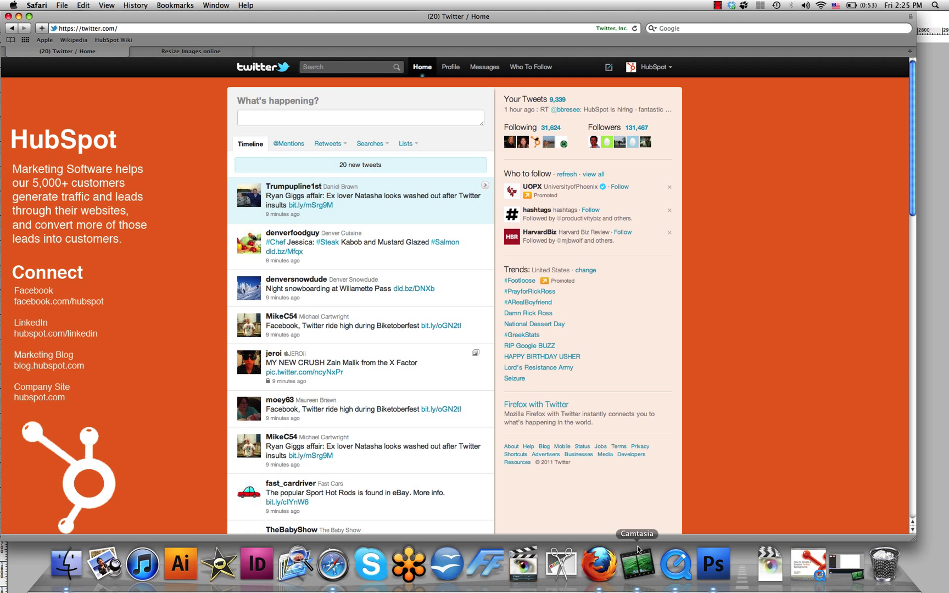
pyautogui.click(703, 558)
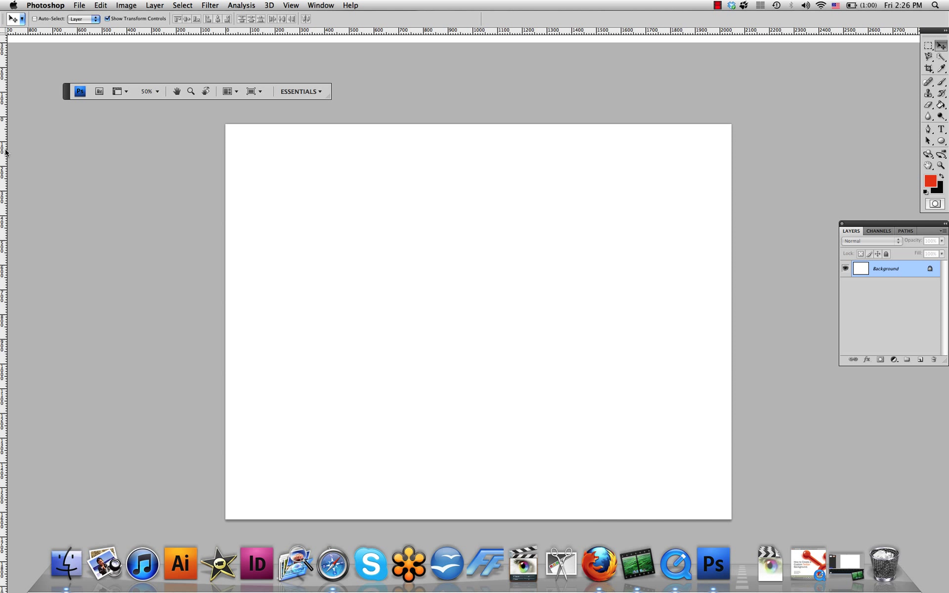
pyautogui.moveTo(5, 152); pyautogui.dragTo(300, 206)
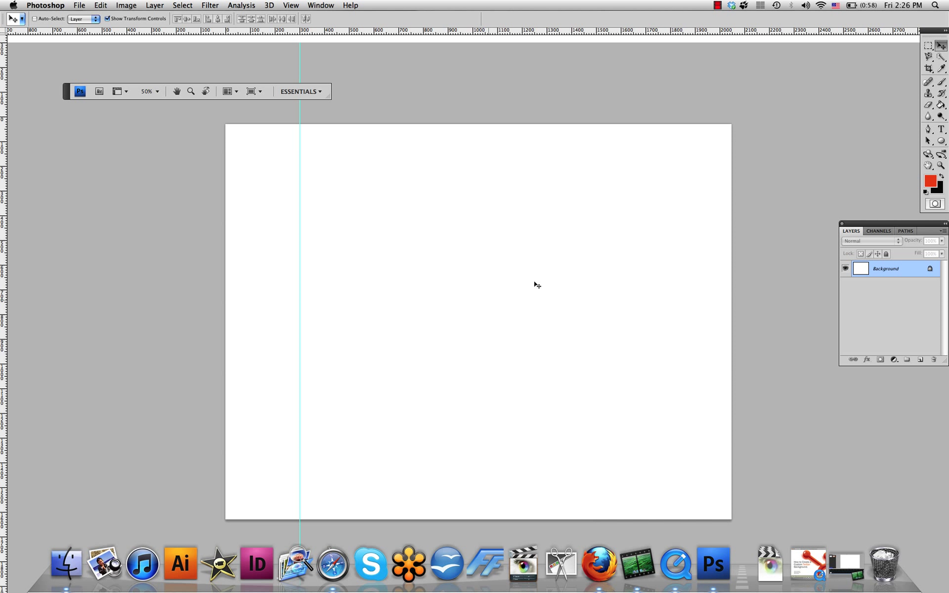
# Set the foreground colour to red and fill the whole canvas with the Paint Bucket
pyautogui.click(931, 180)
pyautogui.click(583, 242)
pyautogui.press('v')
pyautogui.click(940, 106)
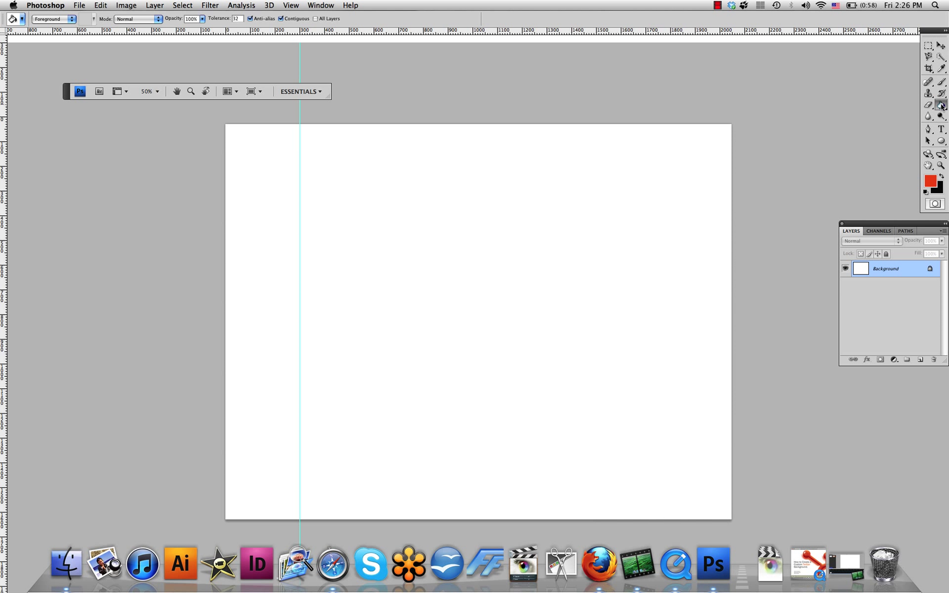
pyautogui.click(538, 272)
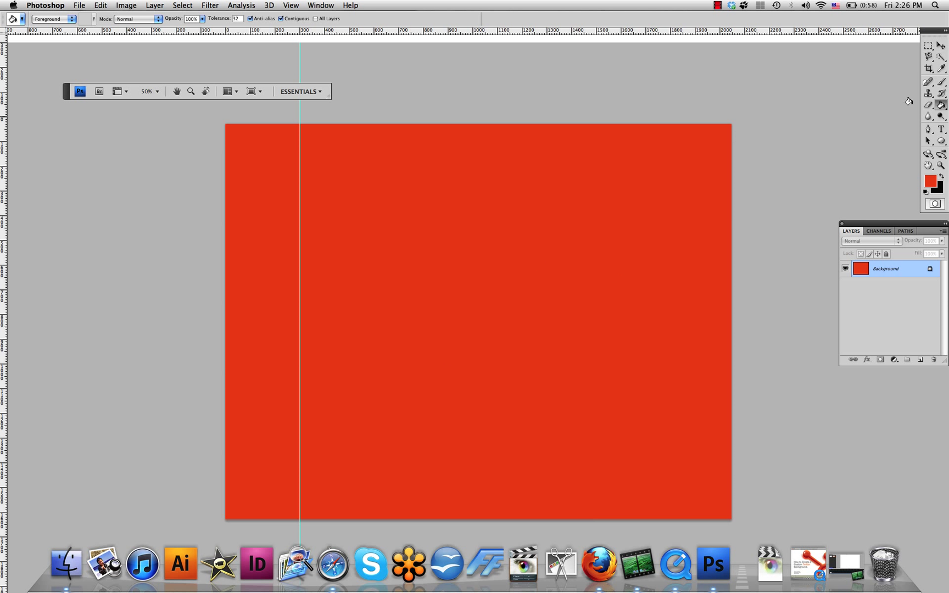
# Convert the Background into an editable layer named Layer 0
pyautogui.click(941, 47)
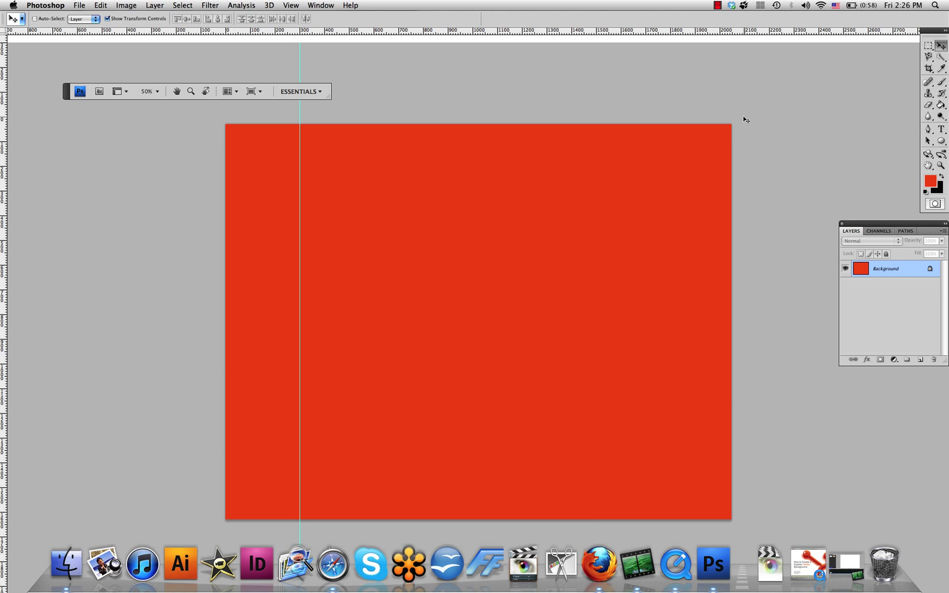
pyautogui.click(248, 191)
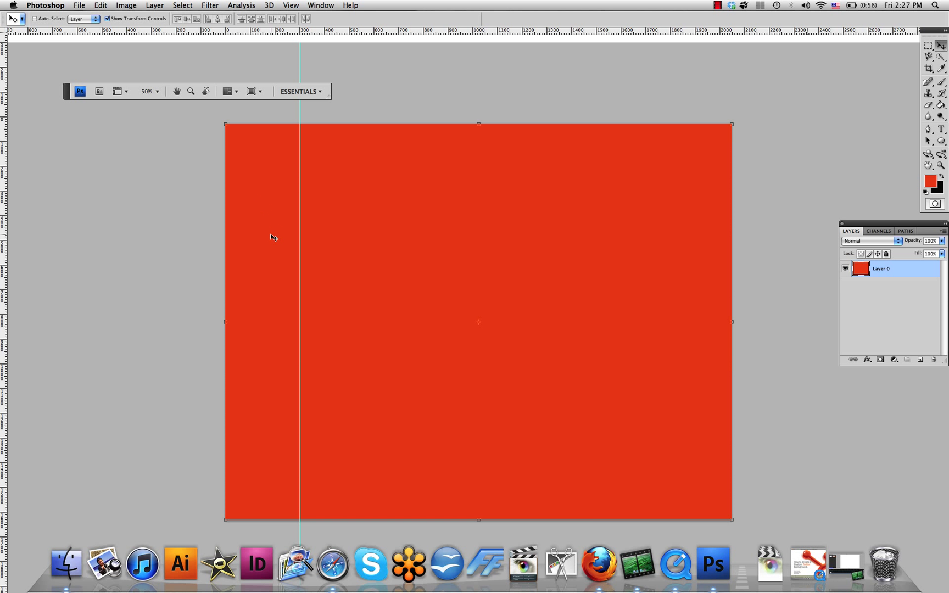
pyautogui.click(76, 6)
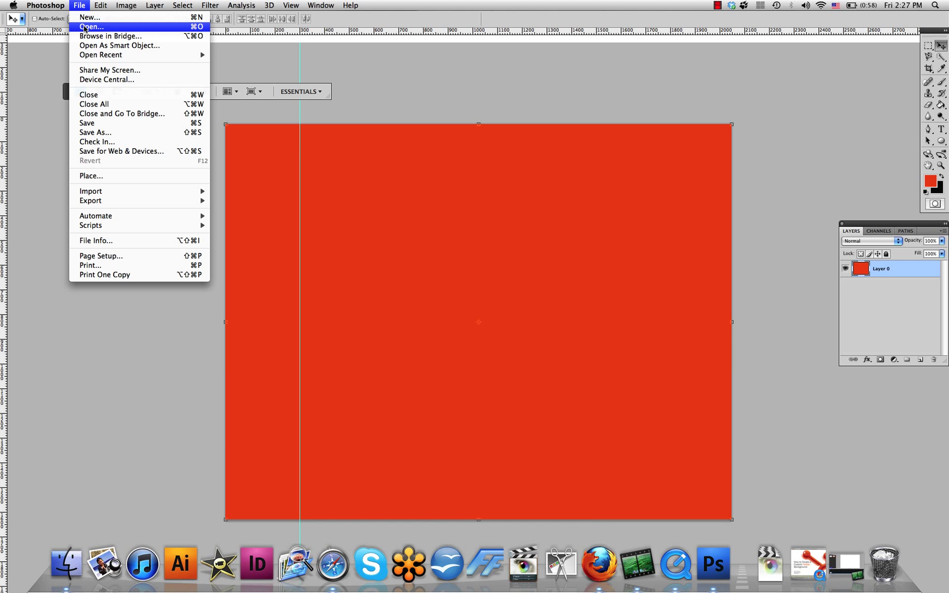
# Open the saved Twitter Background design file
pyautogui.click(84, 26)
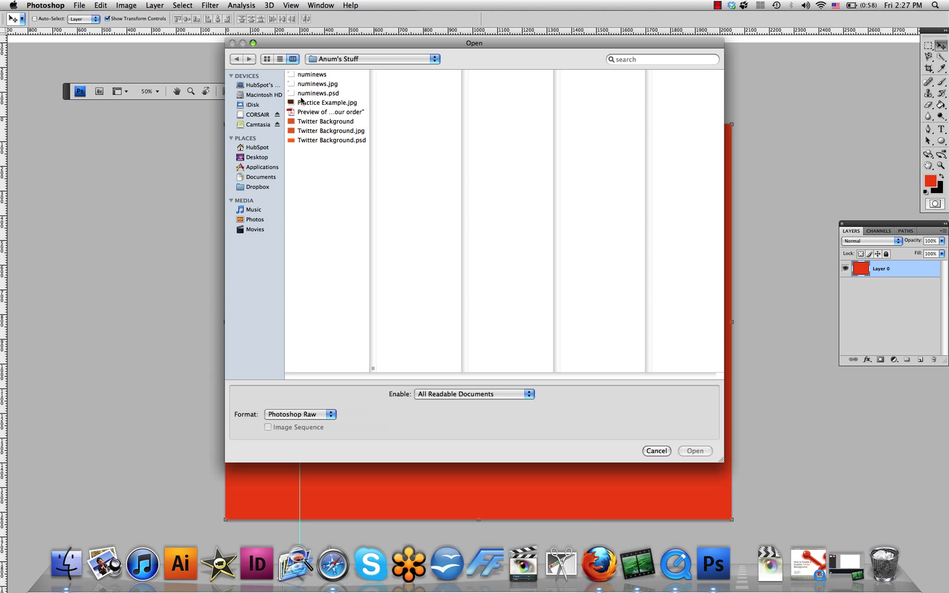
pyautogui.click(350, 125)
pyautogui.doubleClick(350, 126)
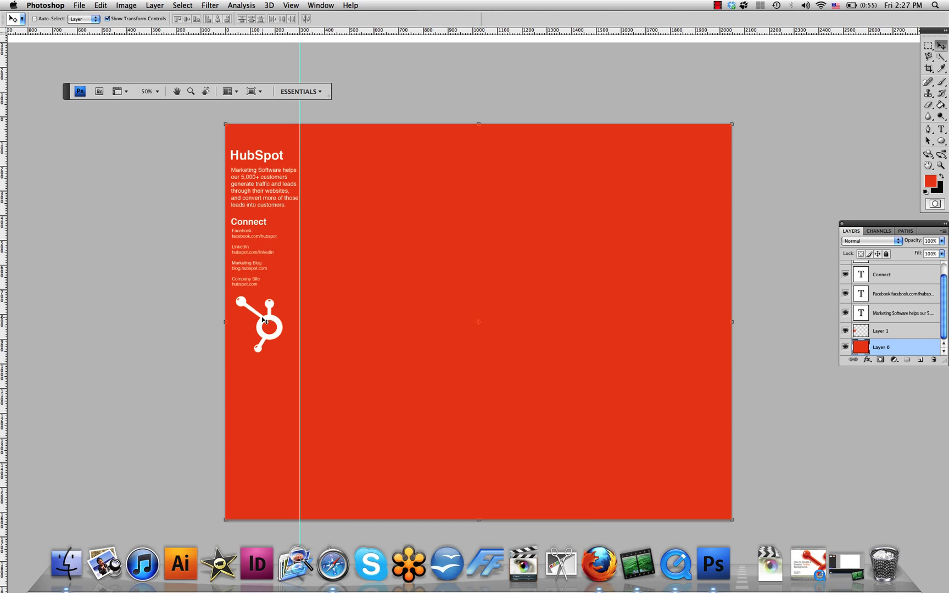
# Save the design as a JPEG named Twitter Background.jpg
pyautogui.click(89, 5)
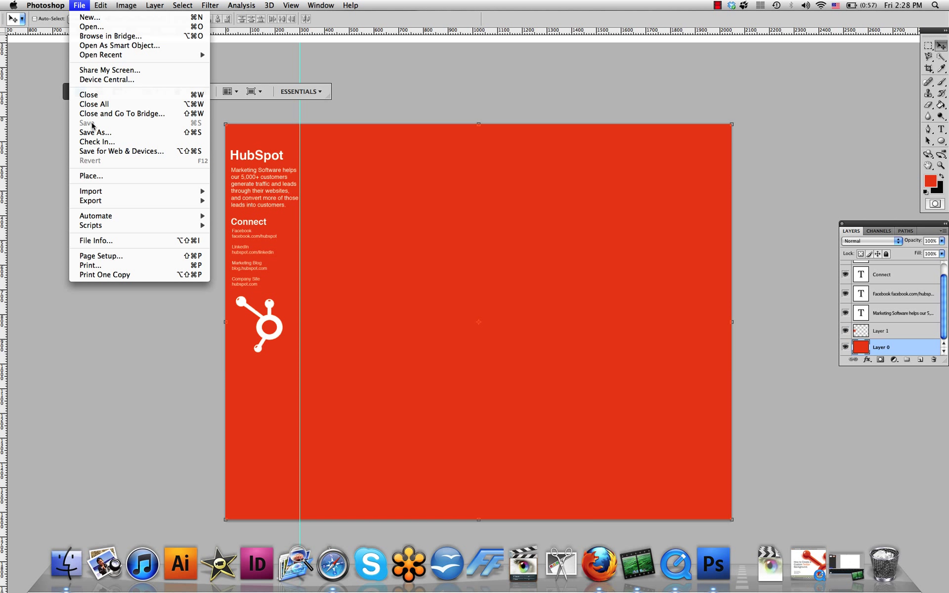
pyautogui.press('Escape')
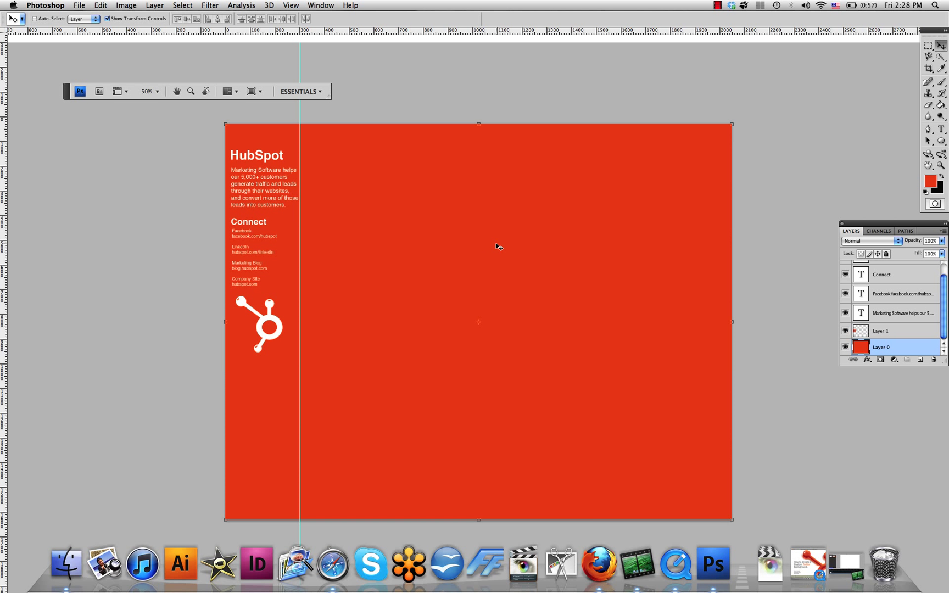
pyautogui.click(79, 5)
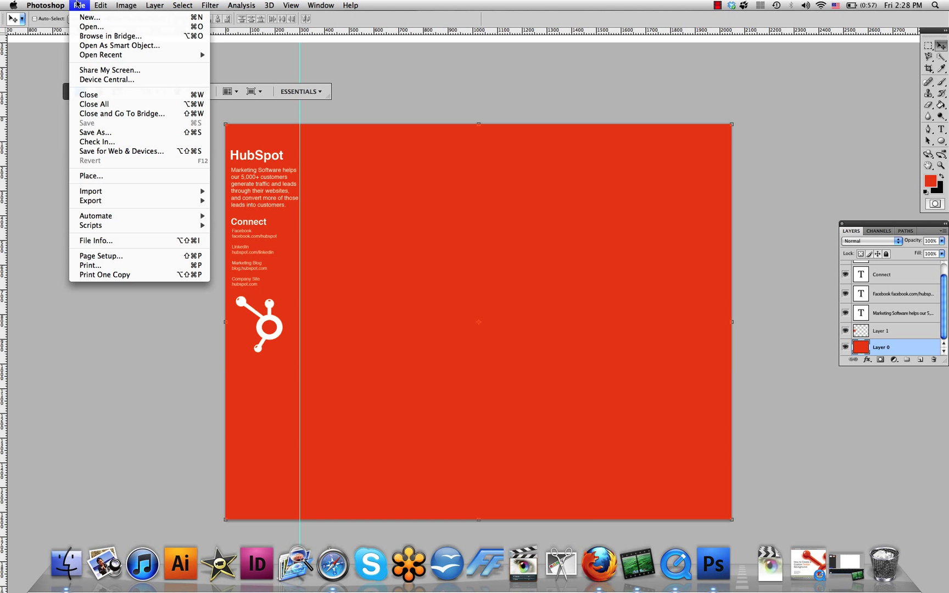
pyautogui.click(95, 134)
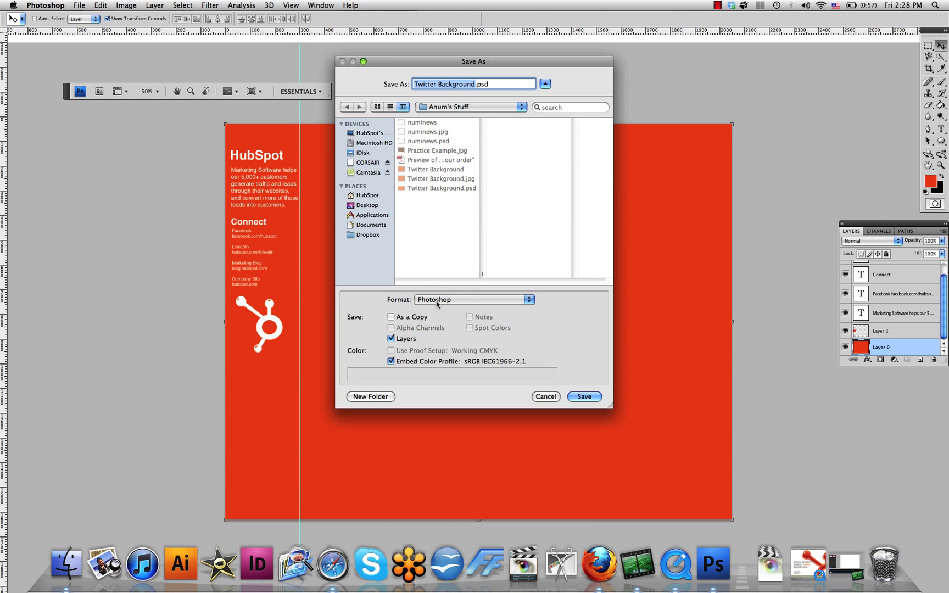
pyautogui.click(438, 303)
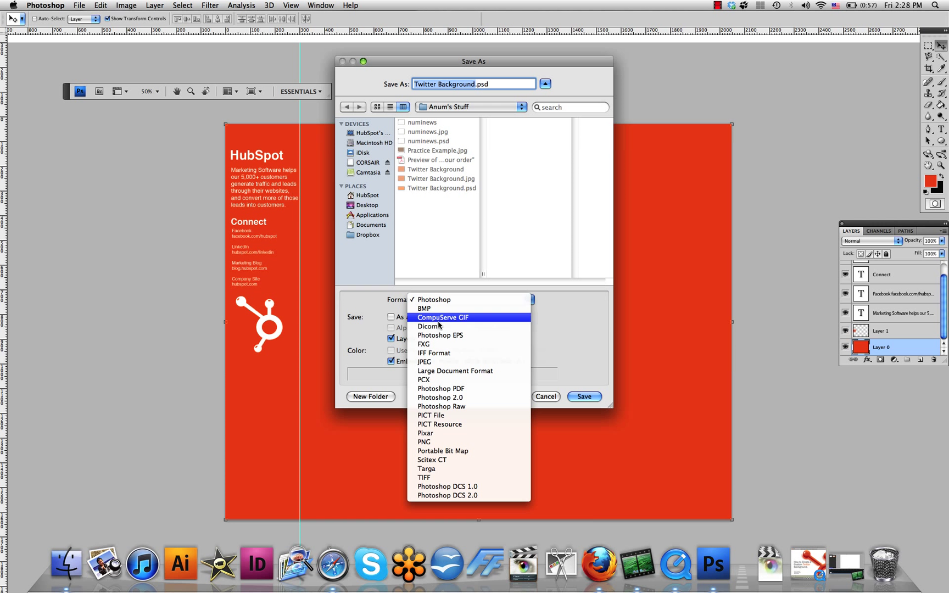
pyautogui.click(441, 363)
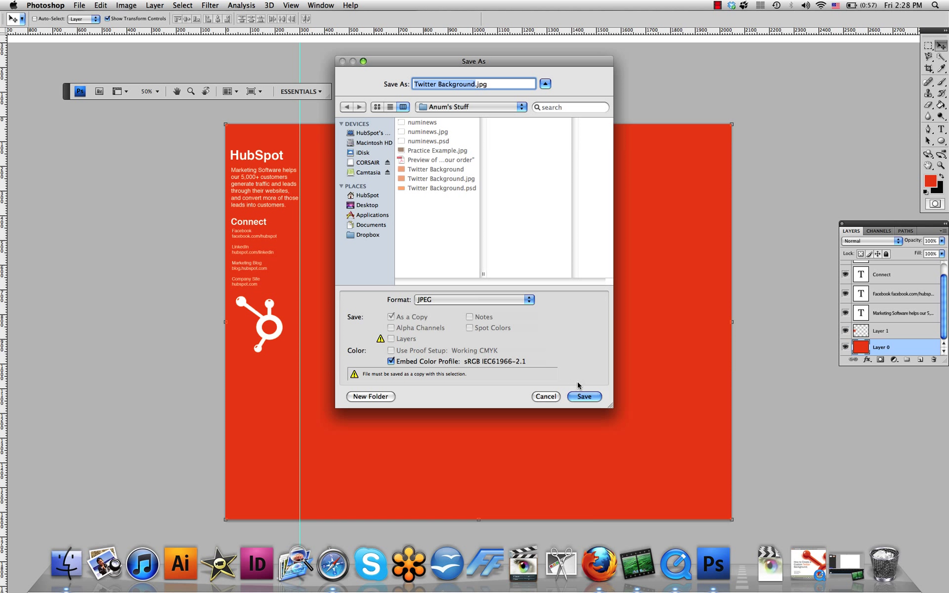
pyautogui.click(583, 397)
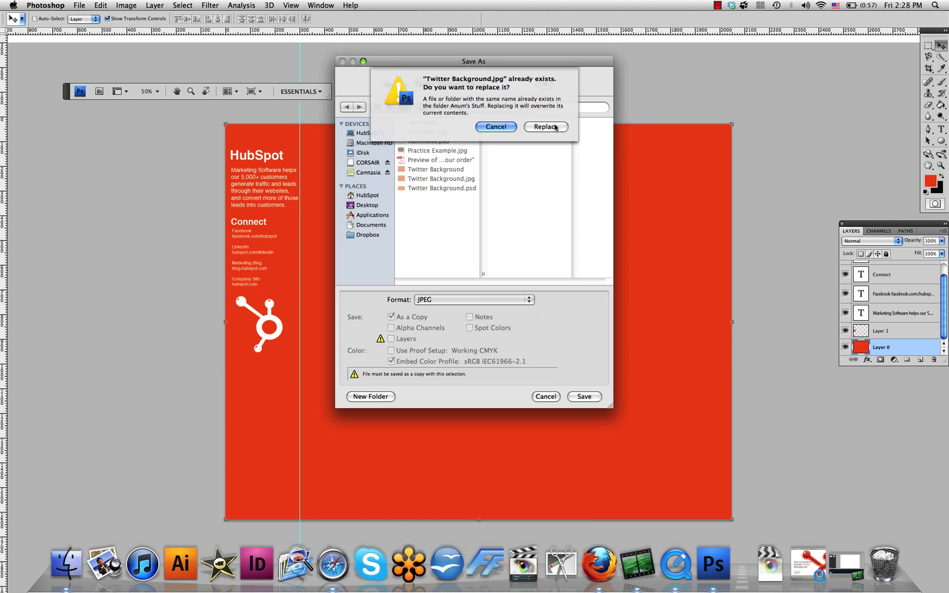
# Replace the existing Twitter Background.jpg at JPEG quality 12 (Maximum)
pyautogui.click(555, 126)
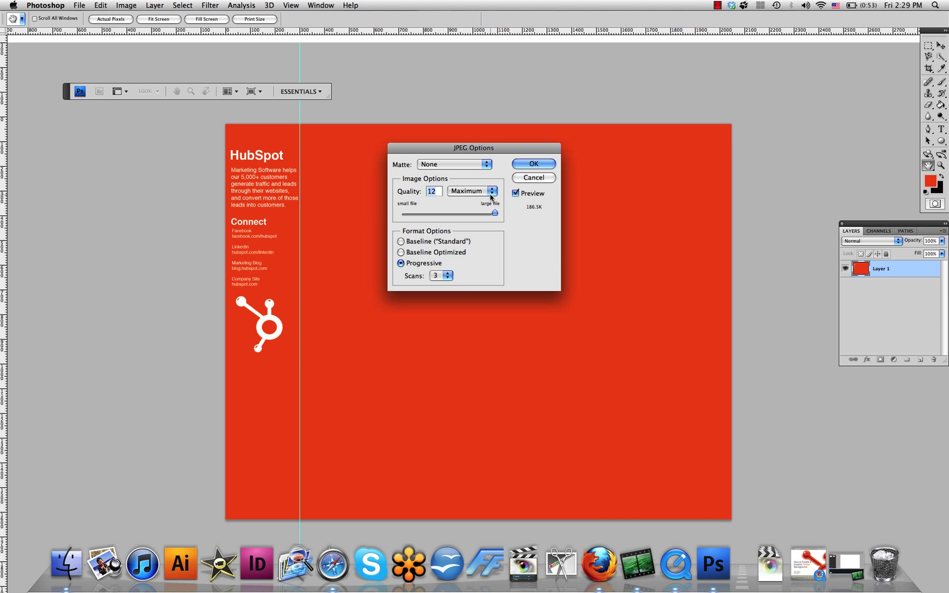
pyautogui.click(439, 191)
pyautogui.press('BackSpace')
pyautogui.write('2')
pyautogui.press('Return')
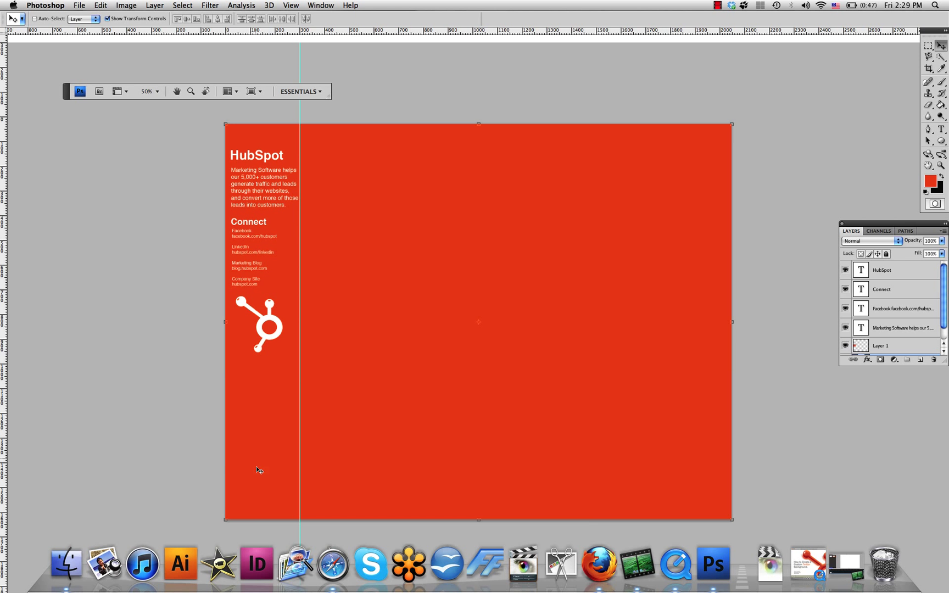
# Load the shrinkpictures.com home page, look over its resize form, and return to the Twitter tab
pyautogui.click(333, 565)
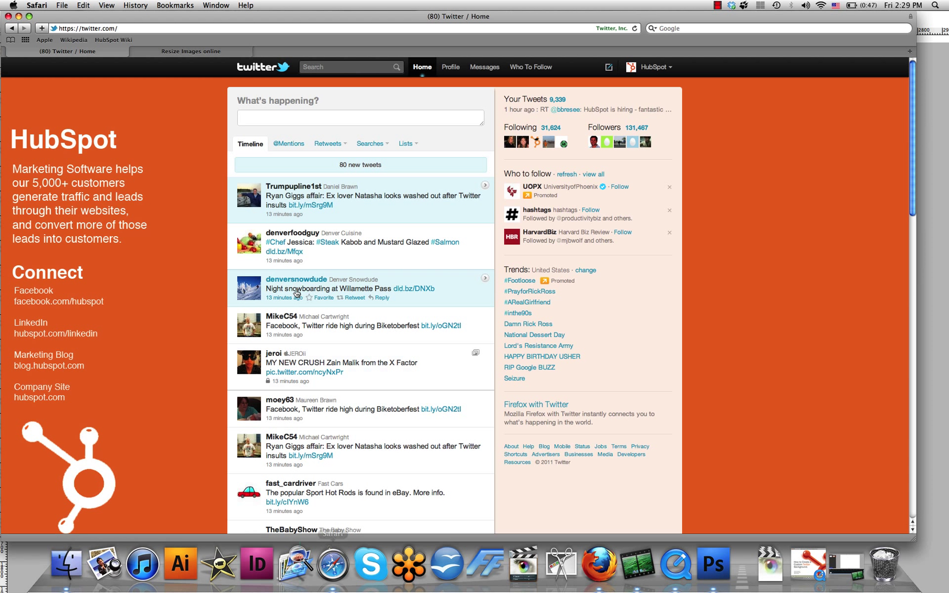
pyautogui.click(207, 51)
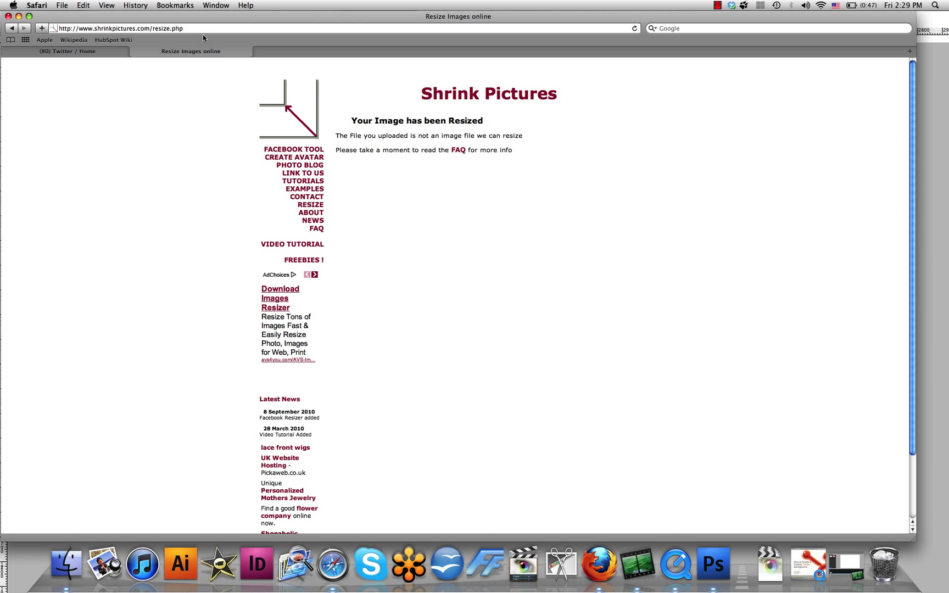
pyautogui.click(200, 28)
pyautogui.press('BackSpace')
pyautogui.press('BackSpace')
pyautogui.press('BackSpace')
pyautogui.press('BackSpace')
pyautogui.press('BackSpace')
pyautogui.press('BackSpace')
pyautogui.press('BackSpace')
pyautogui.press('BackSpace')
pyautogui.press('BackSpace')
pyautogui.press('BackSpace')
pyautogui.press('BackSpace')
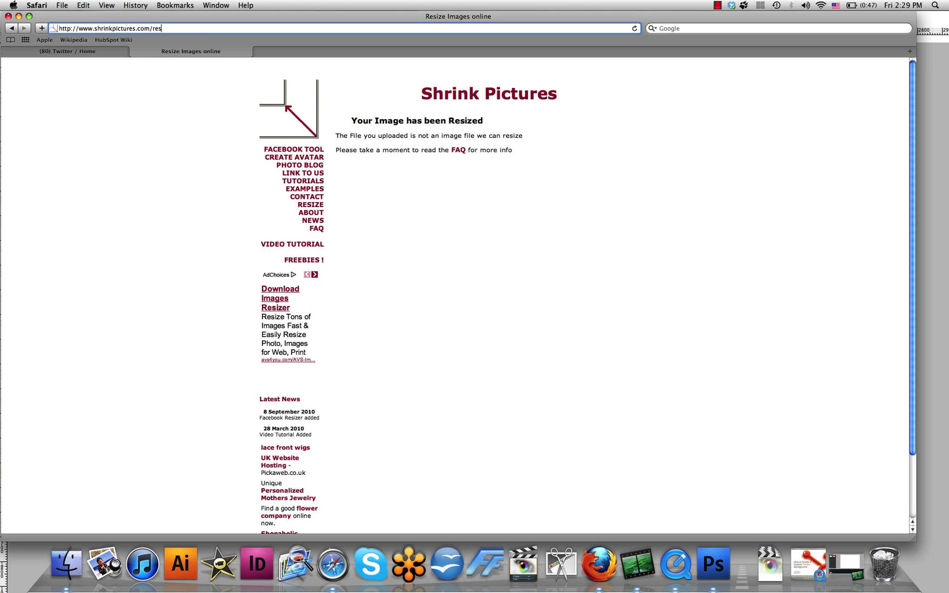
pyautogui.press('Return')
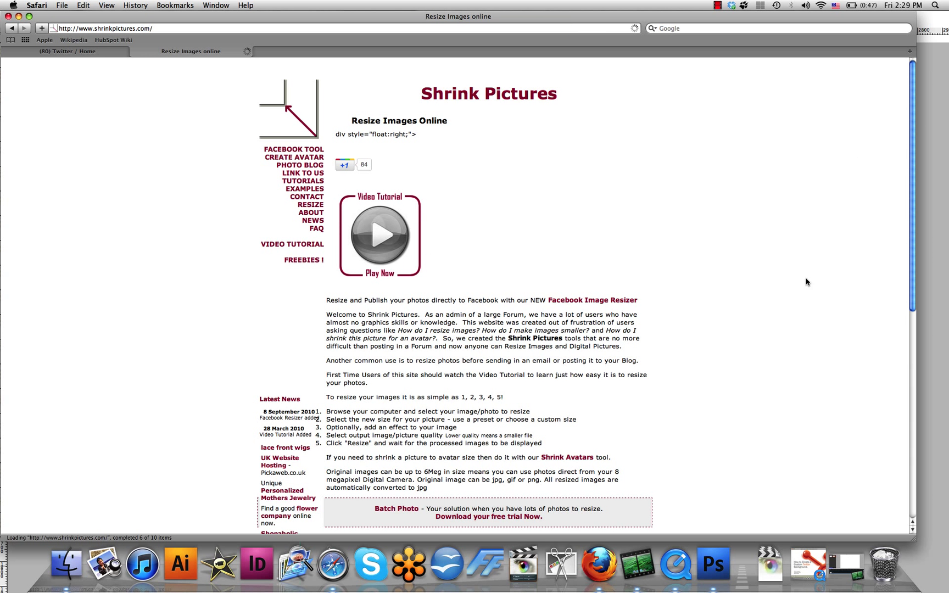
pyautogui.moveTo(911, 286); pyautogui.dragTo(842, 451)
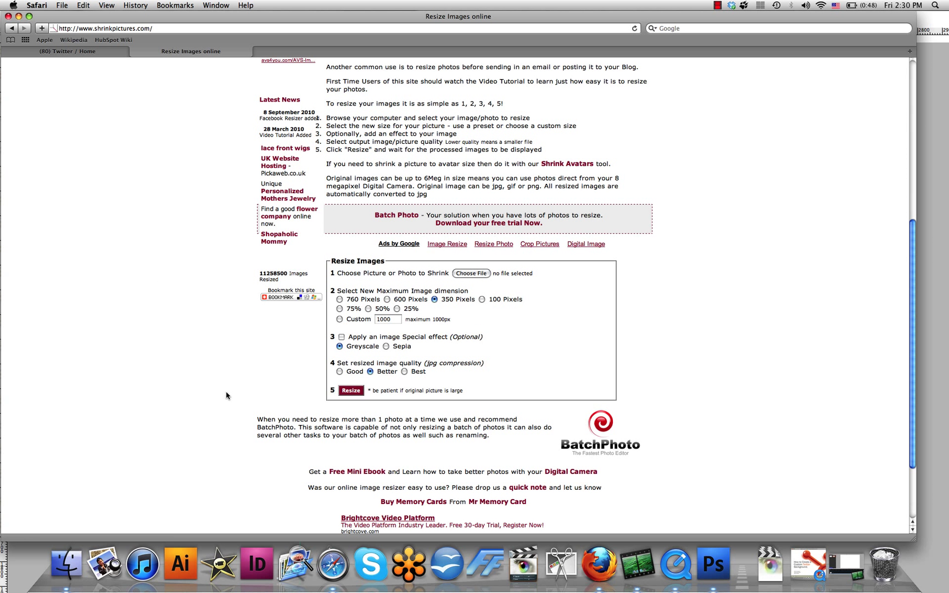
pyautogui.click(94, 49)
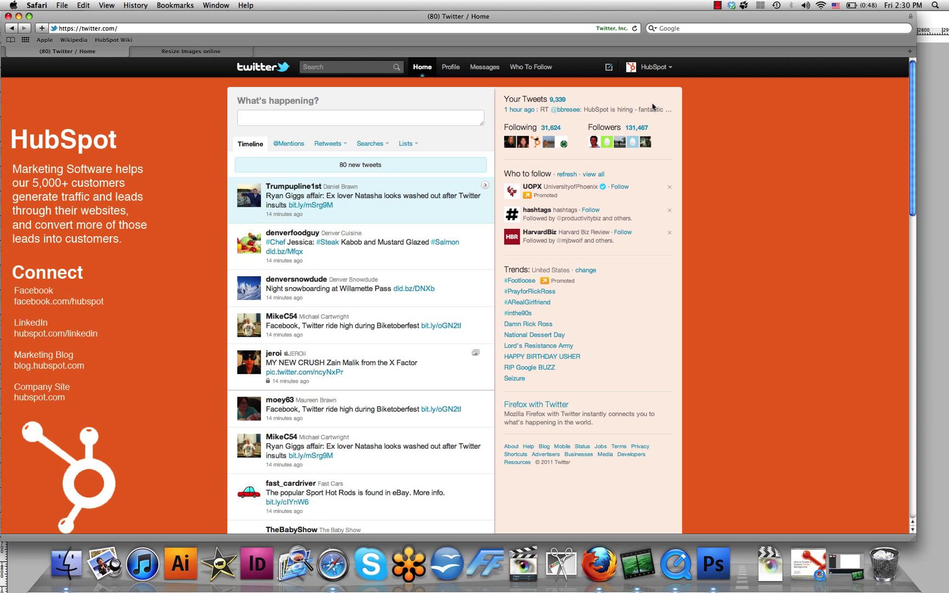
# Go to the account's Settings > Design tab and reveal the Change background image options
pyautogui.click(652, 73)
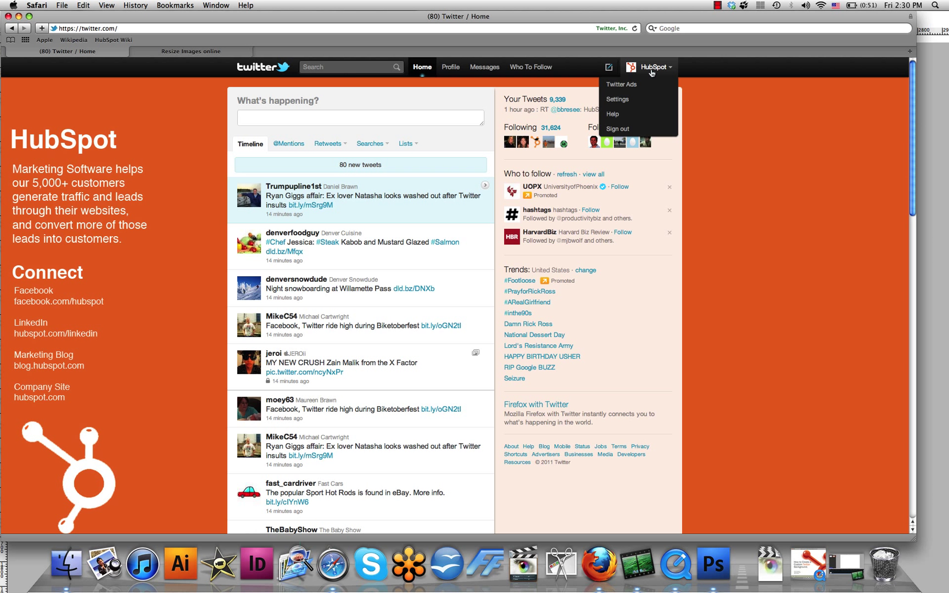
pyautogui.click(644, 100)
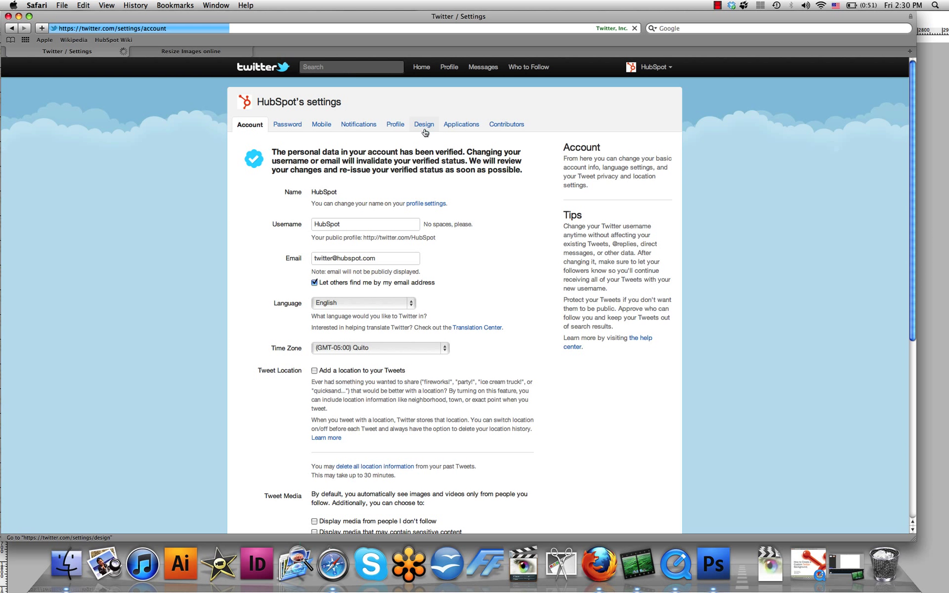
pyautogui.click(425, 130)
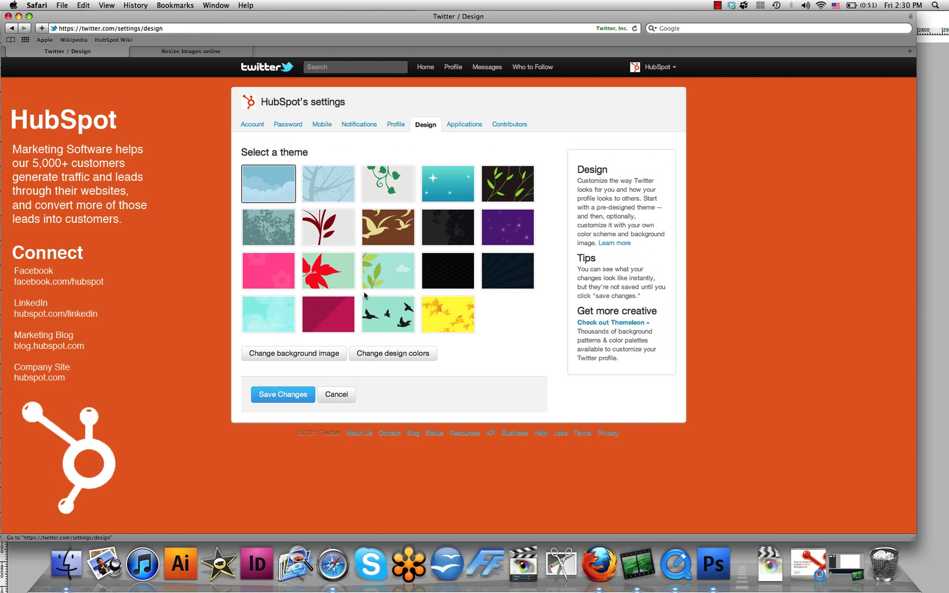
pyautogui.click(326, 360)
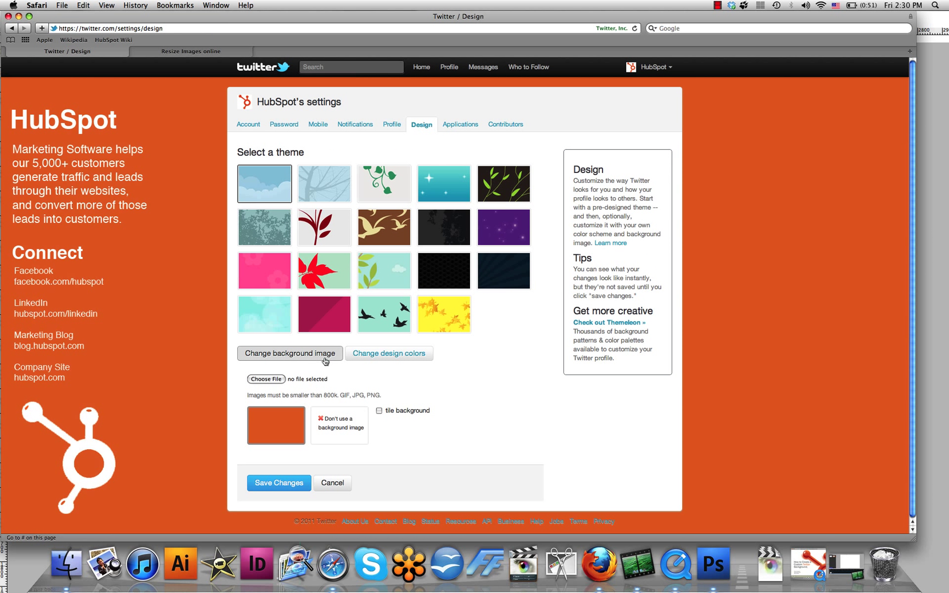
# Choose Twitter Background.jpg as the upload and tick Don't use a background image
pyautogui.click(278, 379)
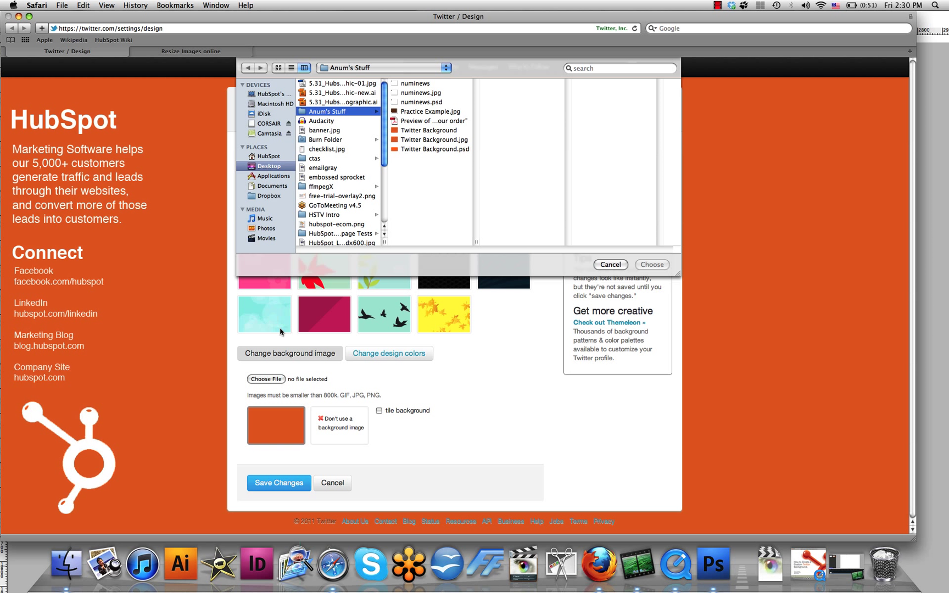
pyautogui.click(454, 139)
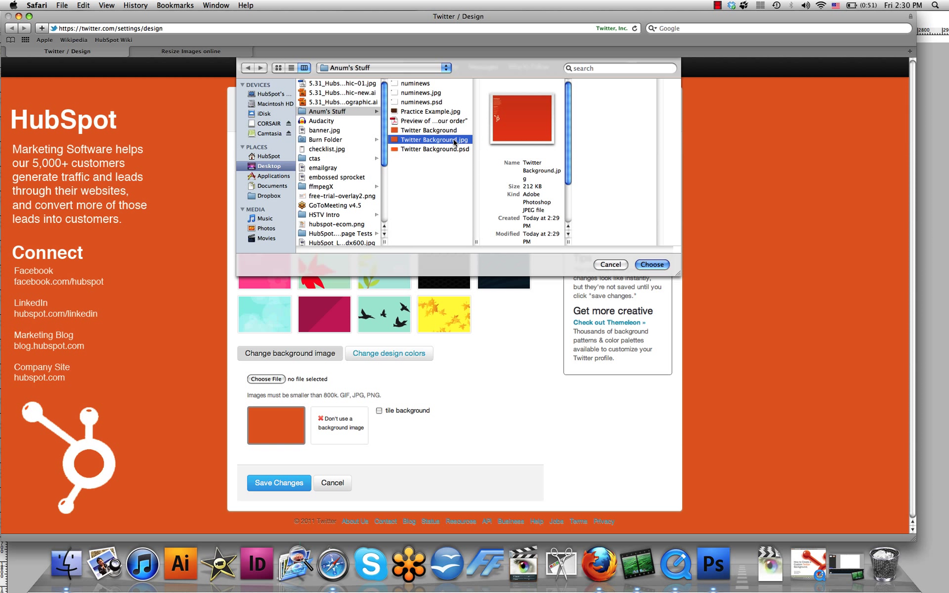
pyautogui.click(652, 265)
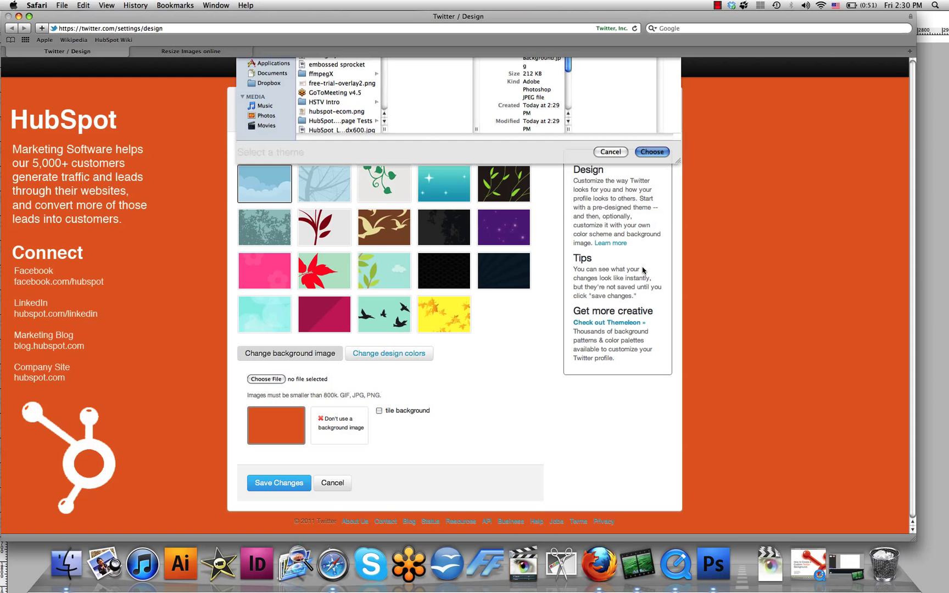
pyautogui.click(357, 433)
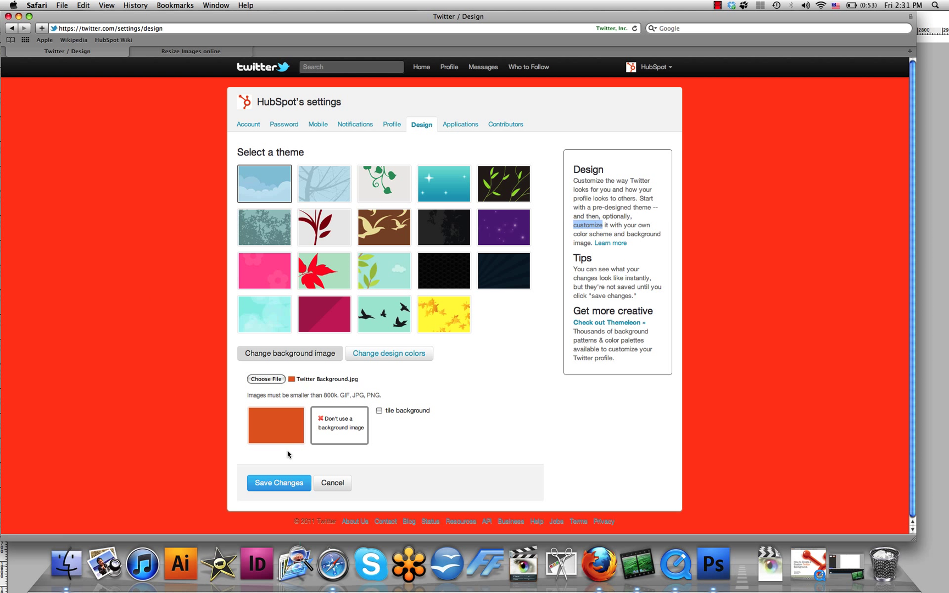
# Restore the background image, leave tiling unchecked, and save the design changes
pyautogui.click(283, 420)
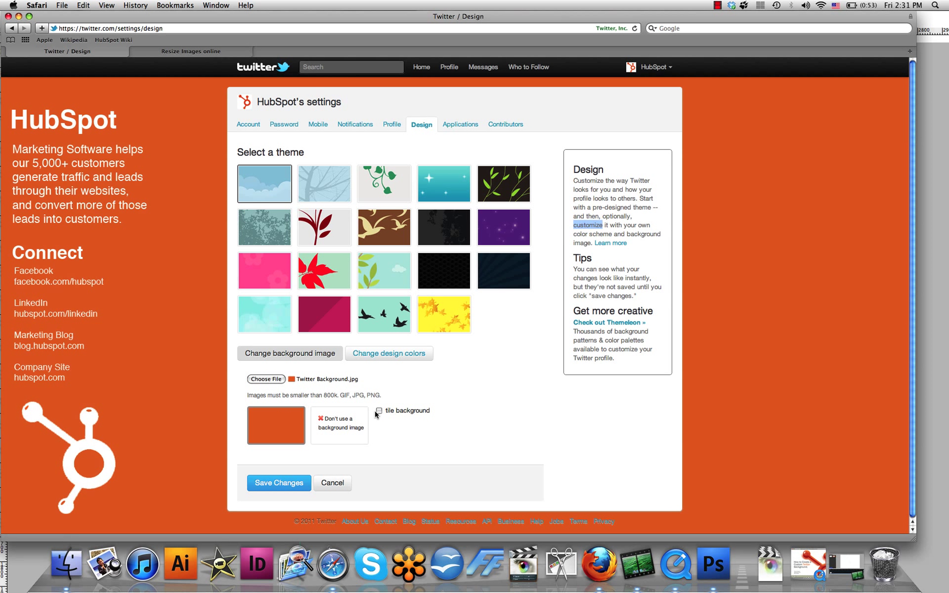
pyautogui.moveTo(377, 413); pyautogui.dragTo(385, 412)
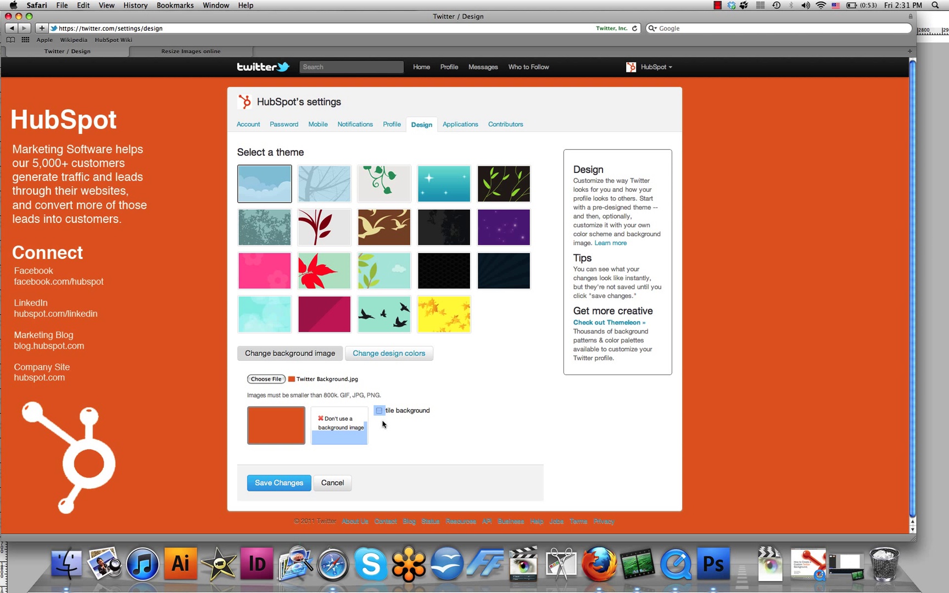
pyautogui.click(385, 425)
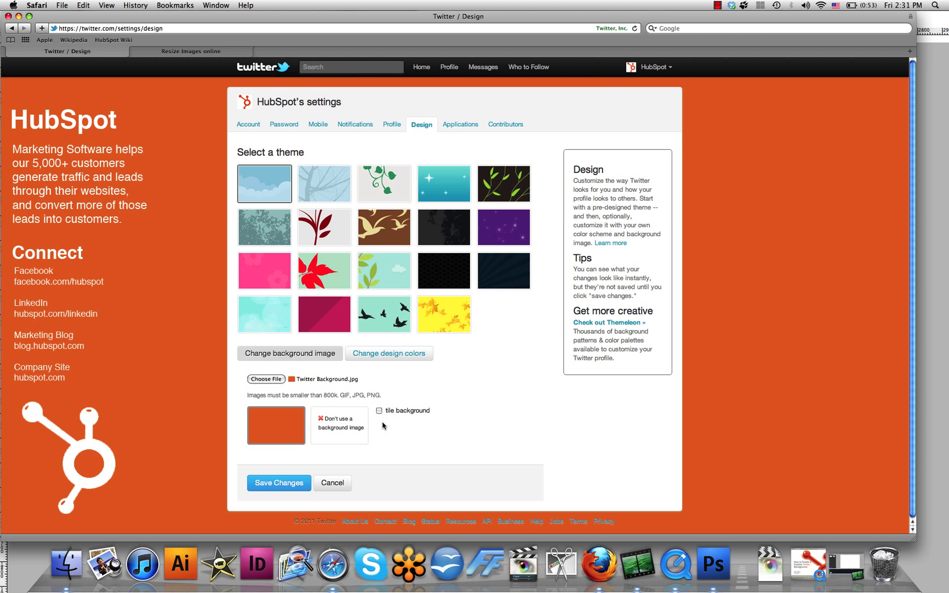
pyautogui.click(272, 483)
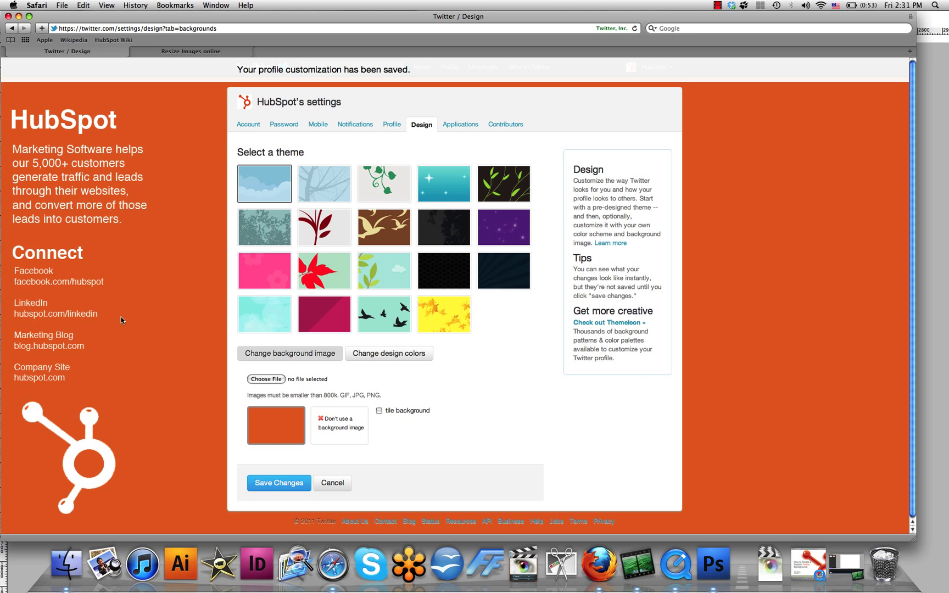
# Go to the Twitter profile page to see the new solid red HubSpot background
pyautogui.click(448, 67)
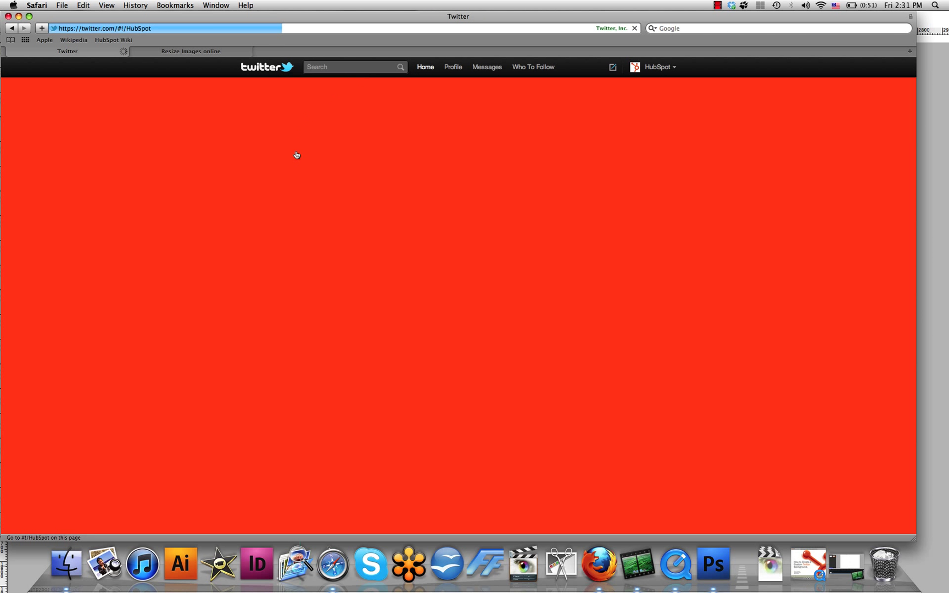